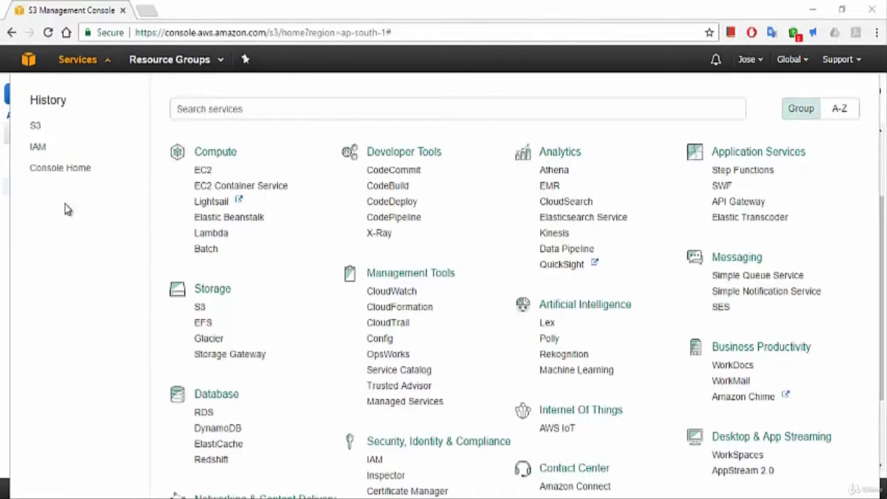
# Step: Open testbucket1812 in S3 and upload s3testfile.txt from the Desktop to it
pyautogui.click(39, 126)
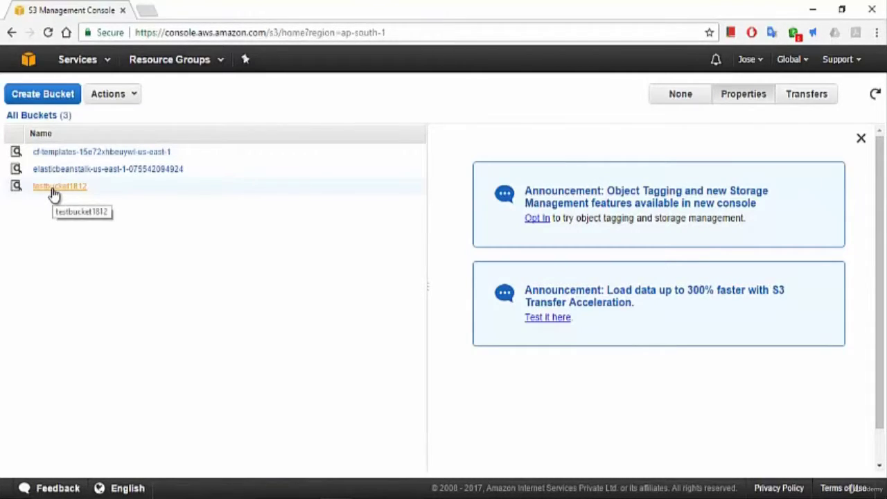
pyautogui.click(53, 189)
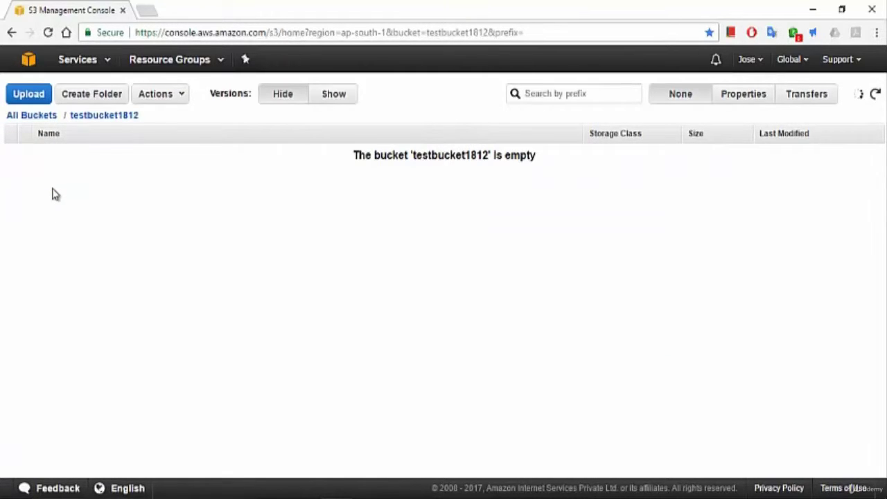
pyautogui.click(30, 96)
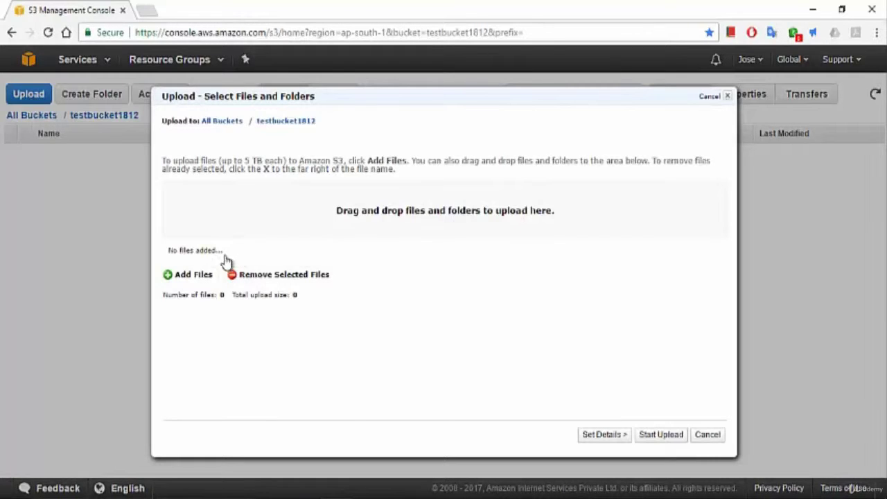
pyautogui.click(198, 277)
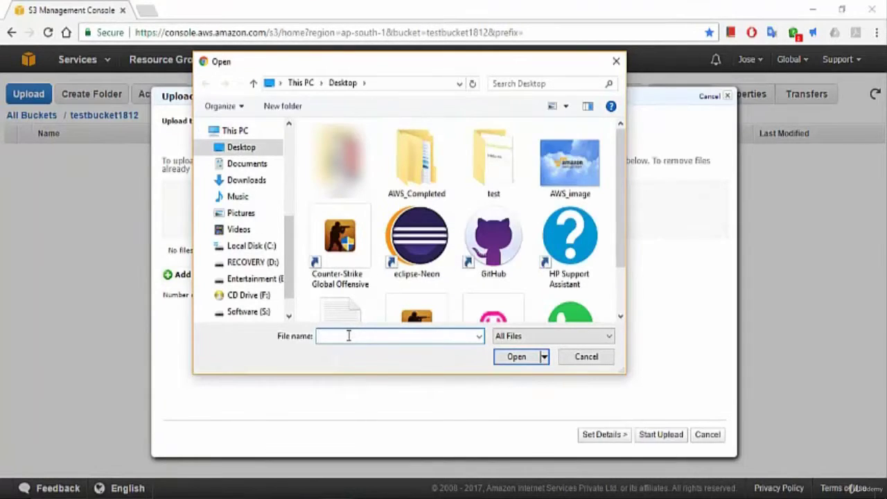
pyautogui.write('s')
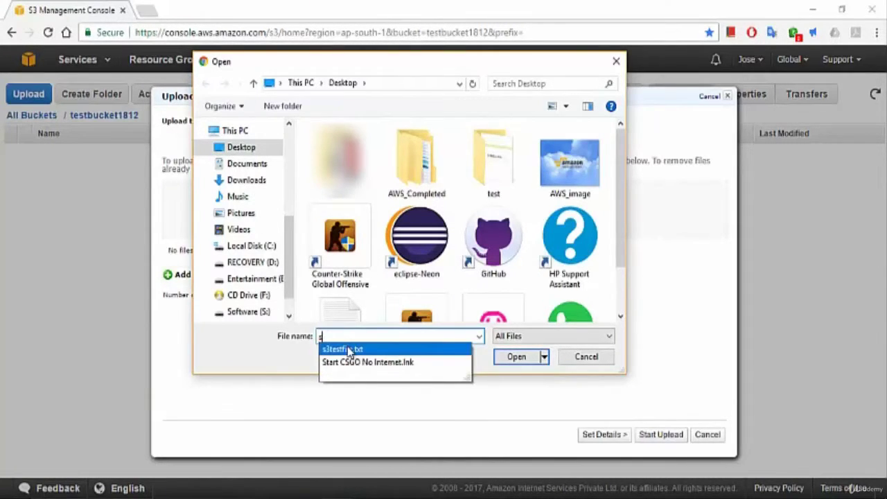
pyautogui.click(349, 351)
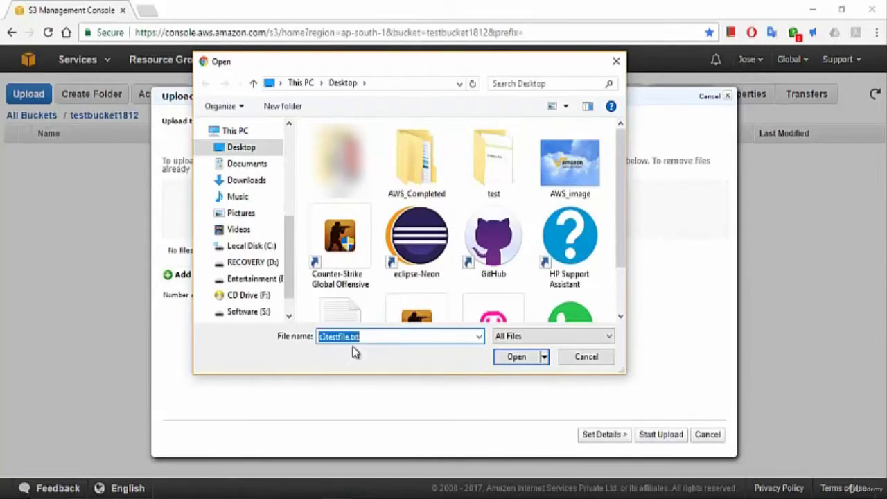
pyautogui.click(516, 361)
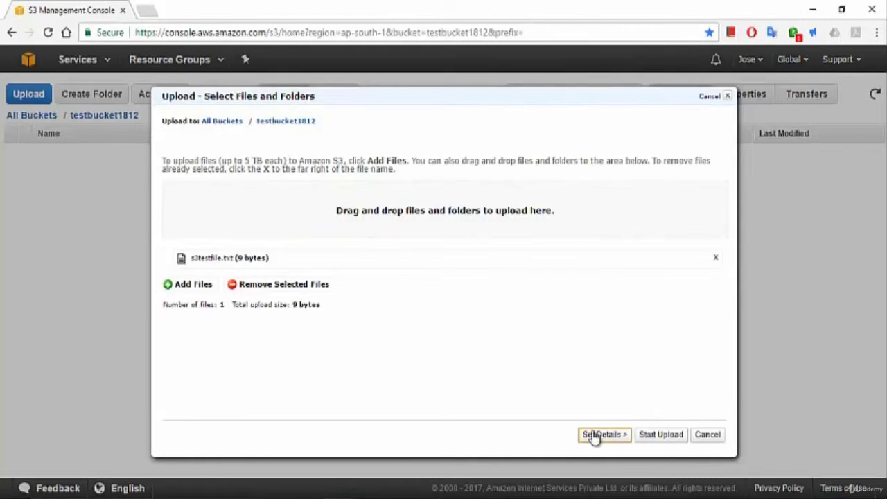
pyautogui.click(662, 435)
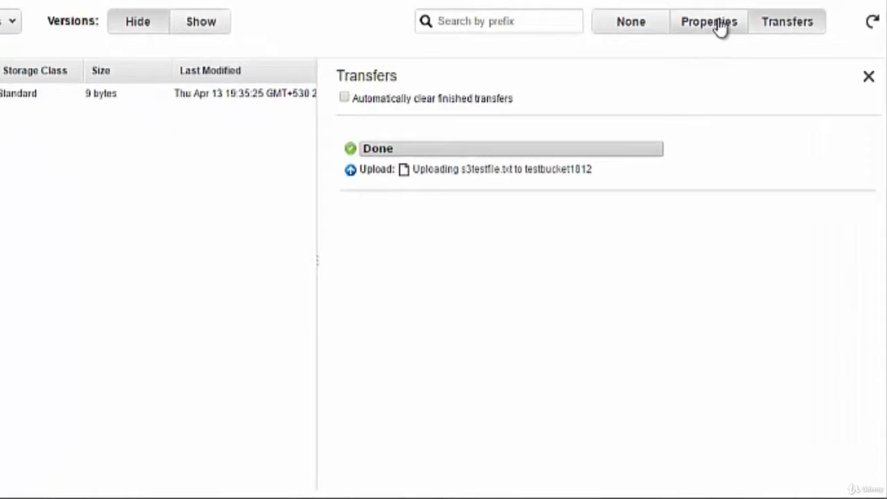
# Step: Suspend versioning in the properties of testbucket1812, and enable it again
pyautogui.click(721, 26)
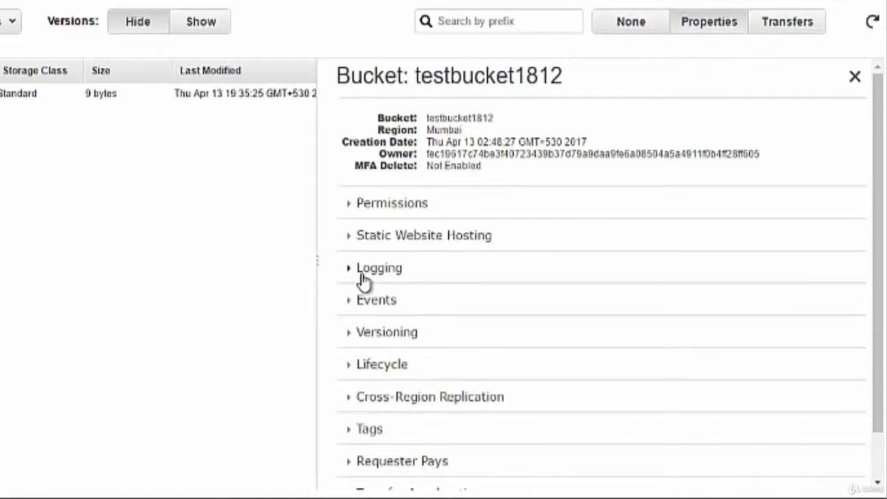
pyautogui.click(350, 336)
pyautogui.scroll(-2, 350, 335)
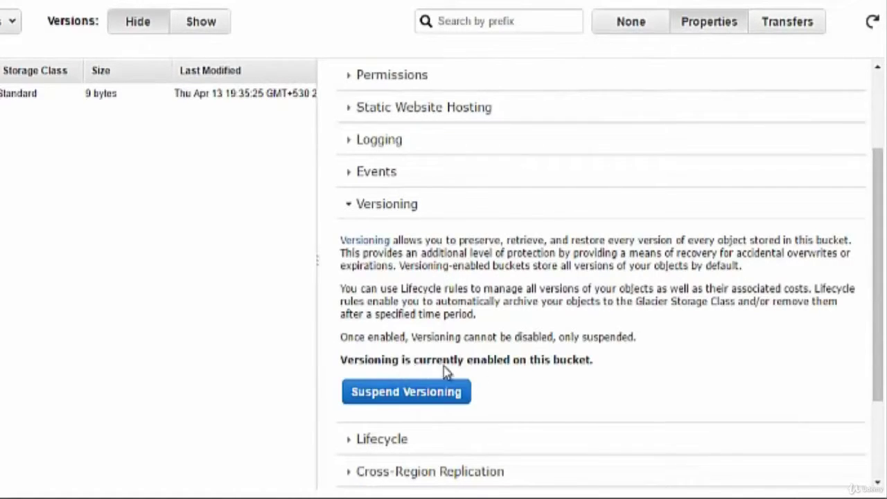
pyautogui.click(381, 397)
pyautogui.click(404, 60)
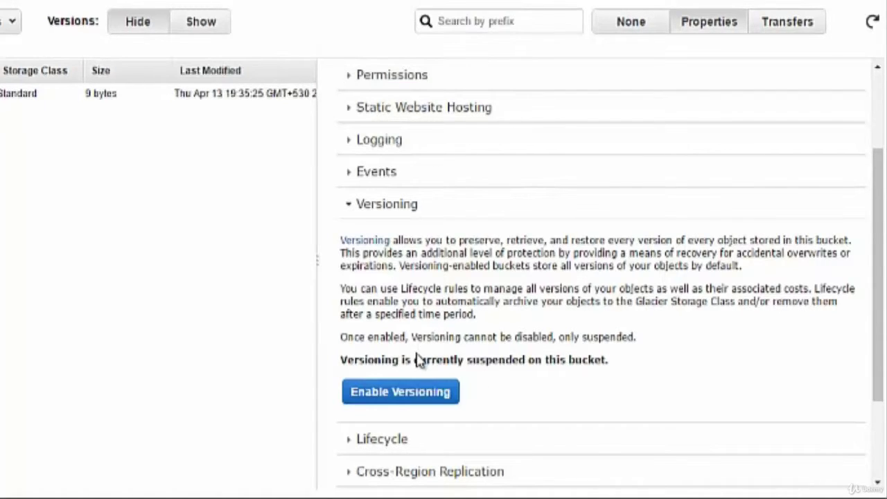
pyautogui.click(395, 392)
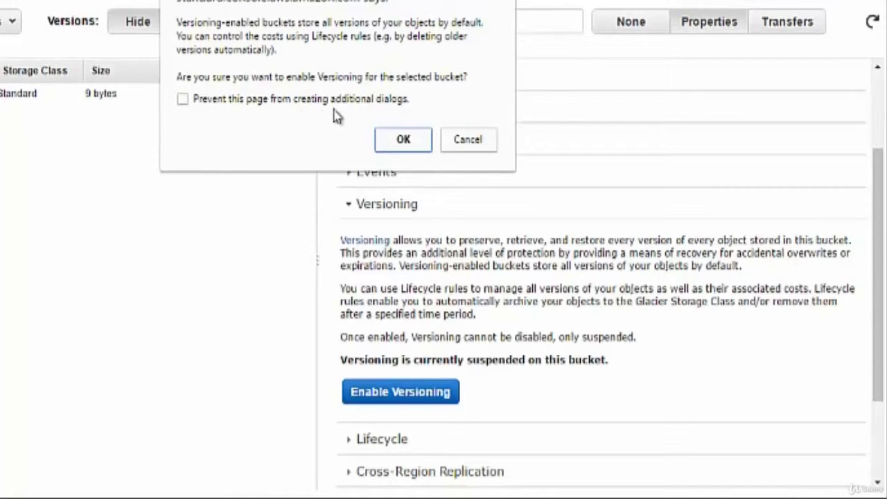
pyautogui.click(403, 140)
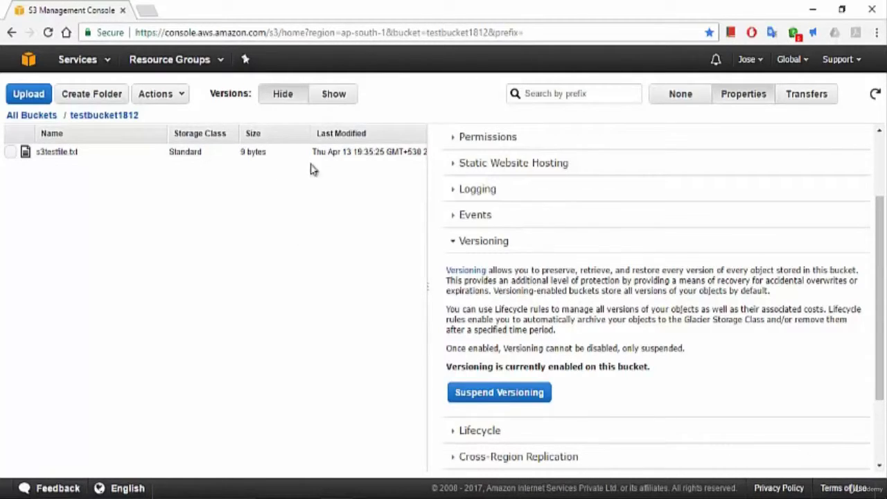
# Step: Show the object versions in testbucket1812, widen the list to review version IDs and sizes, and hide the versions again
pyautogui.click(333, 97)
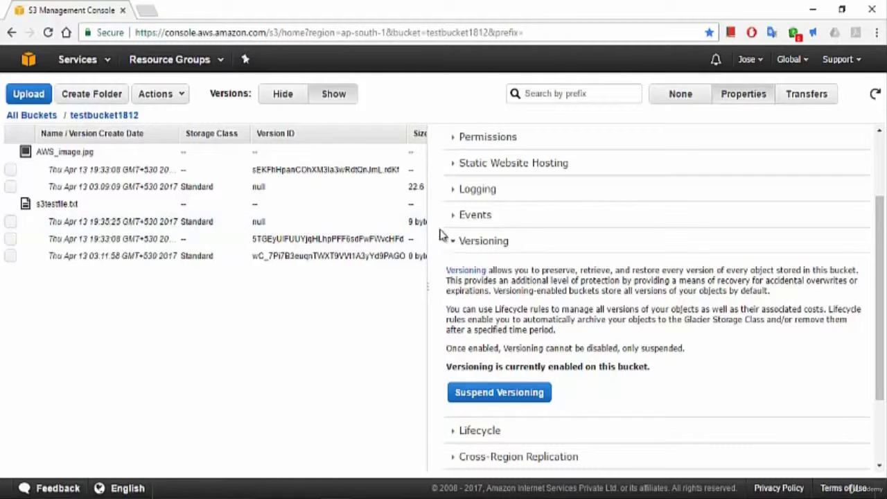
pyautogui.moveTo(444, 222); pyautogui.dragTo(538, 223)
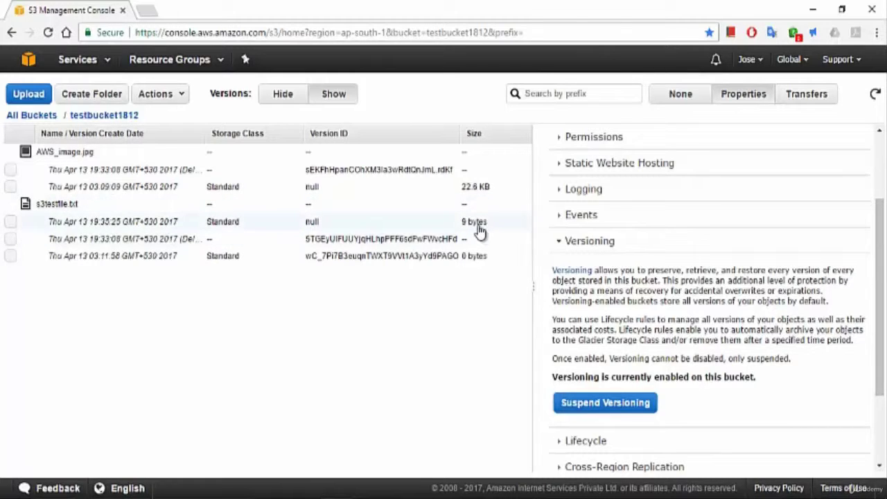
pyautogui.click(83, 119)
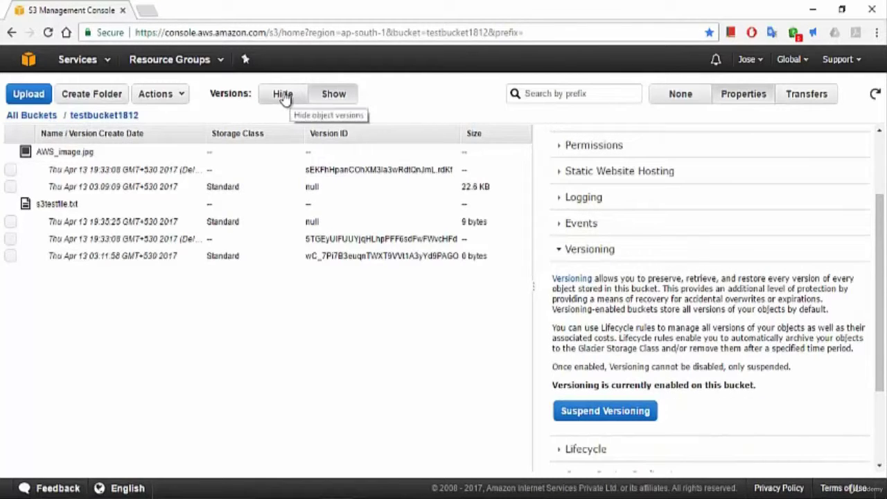
pyautogui.click(285, 95)
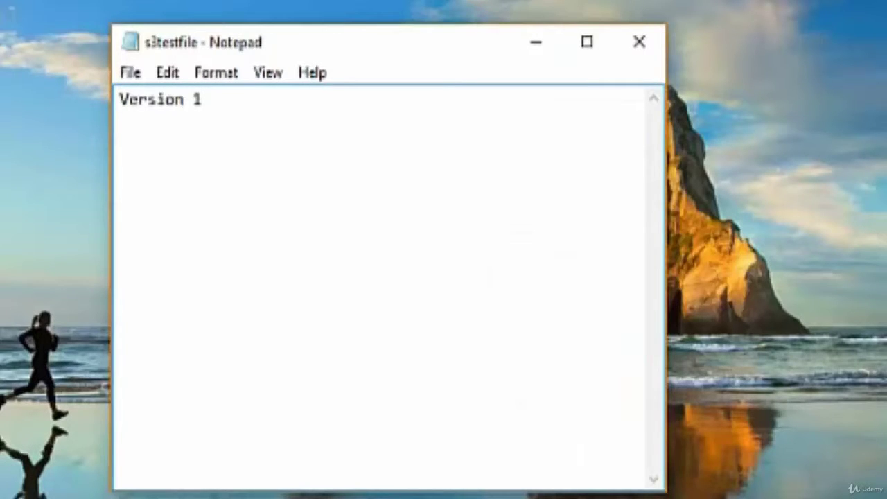
# Step: In Notepad, change the s3testfile text to "Version 2 and the new file which will be uploaded to check versioning" and save it
pyautogui.click(215, 113)
pyautogui.press('BackSpace')
pyautogui.write('2 and the n')
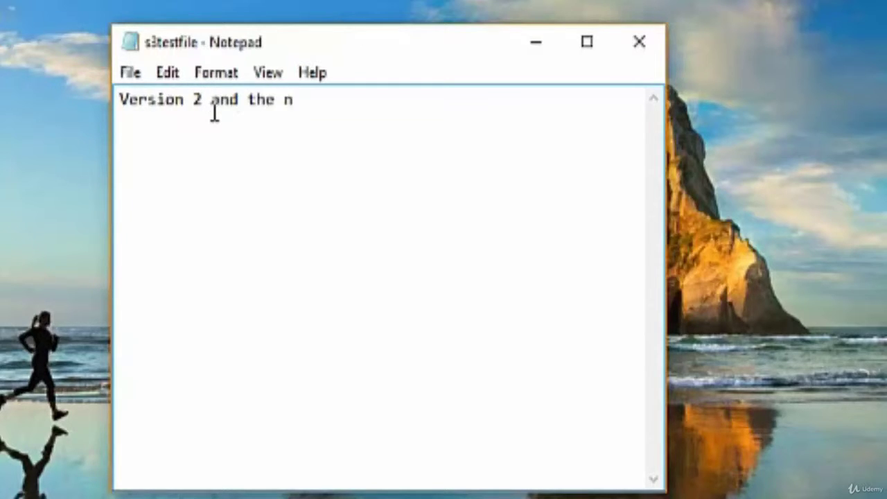
pyautogui.write('ew file ')
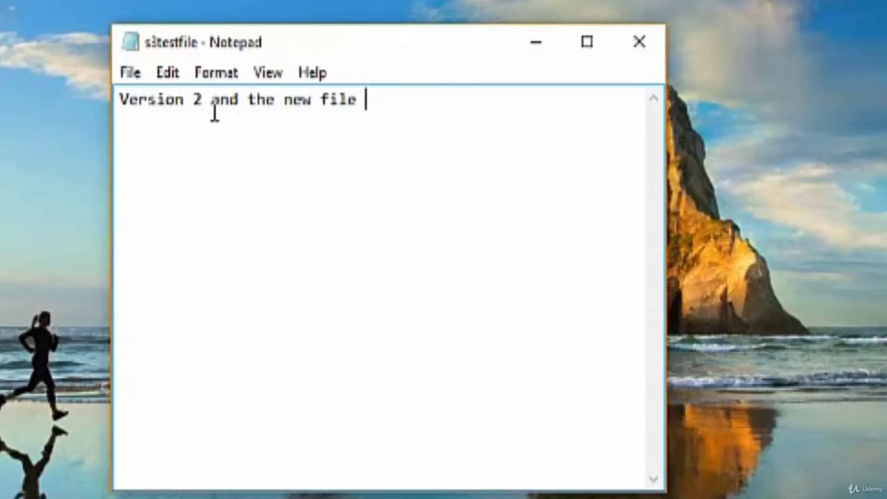
pyautogui.write('which ')
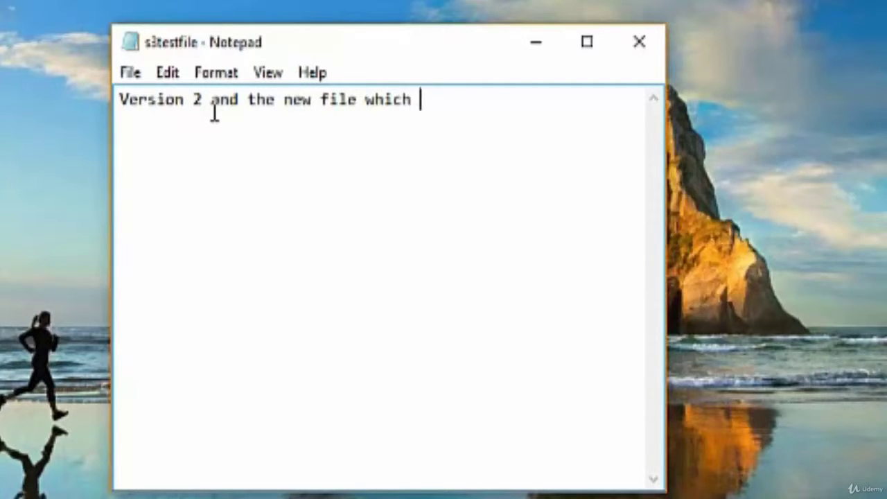
pyautogui.write('will be u')
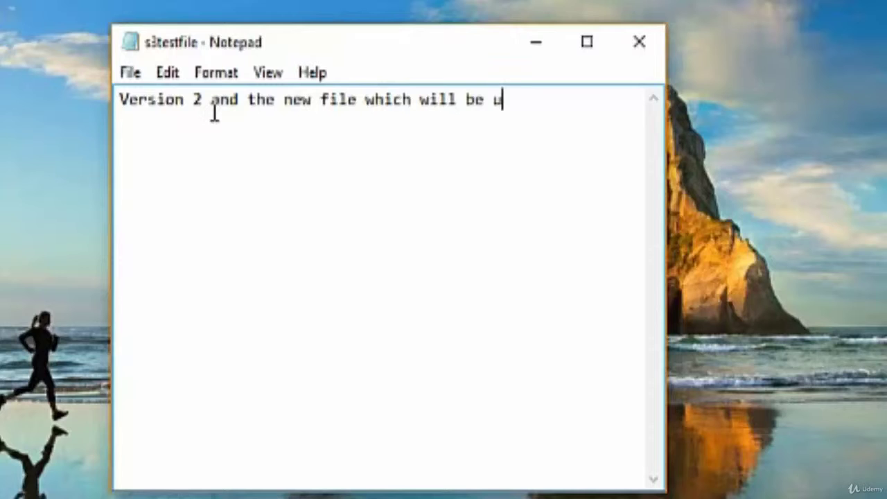
pyautogui.write('ploaded')
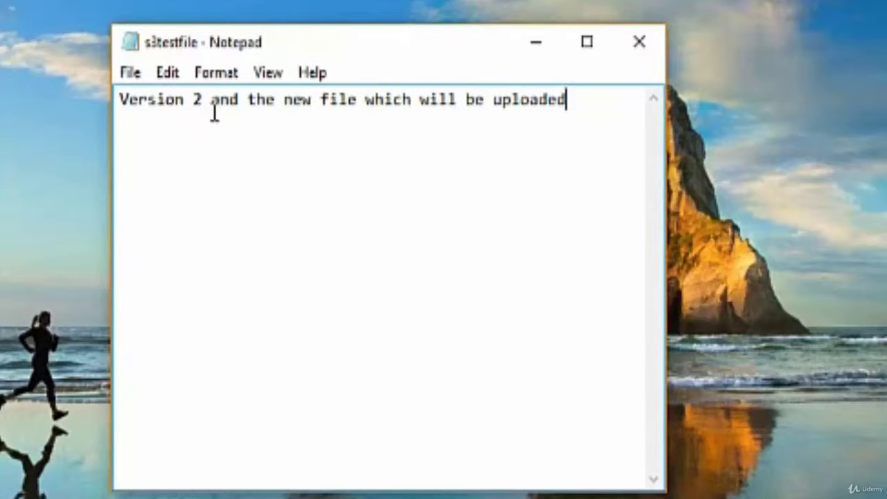
pyautogui.write(' to check versio')
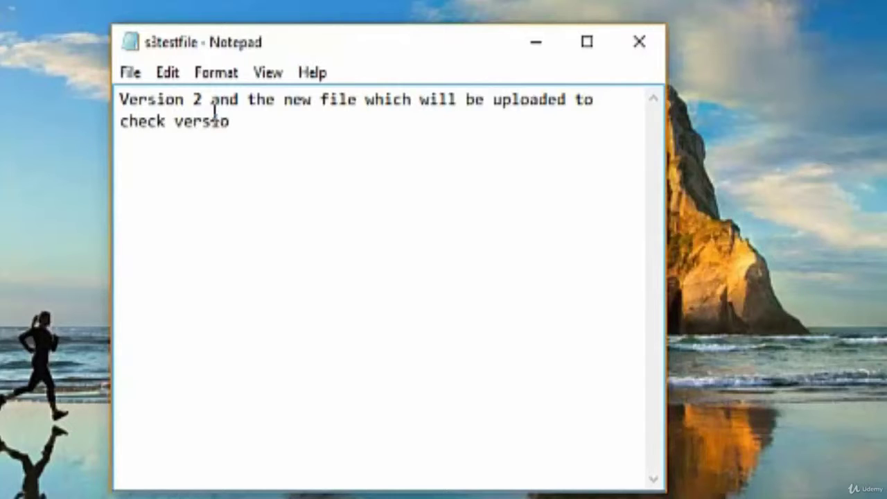
pyautogui.write('ning')
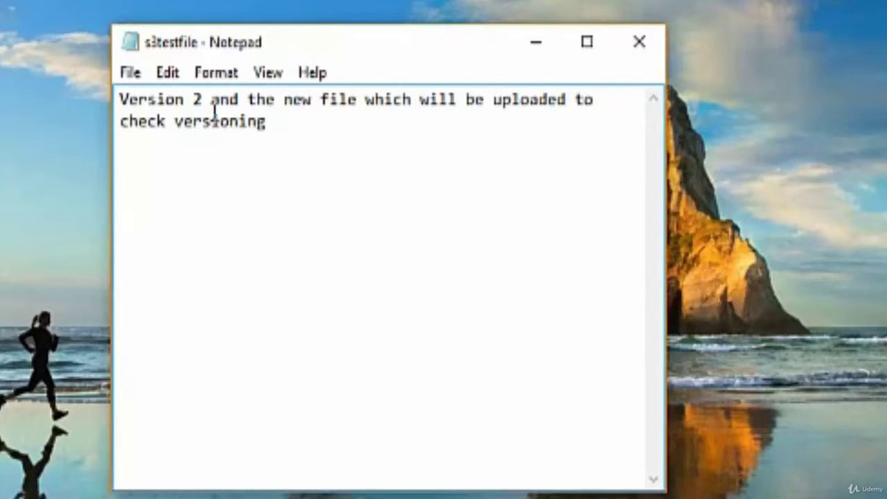
pyautogui.click(131, 73)
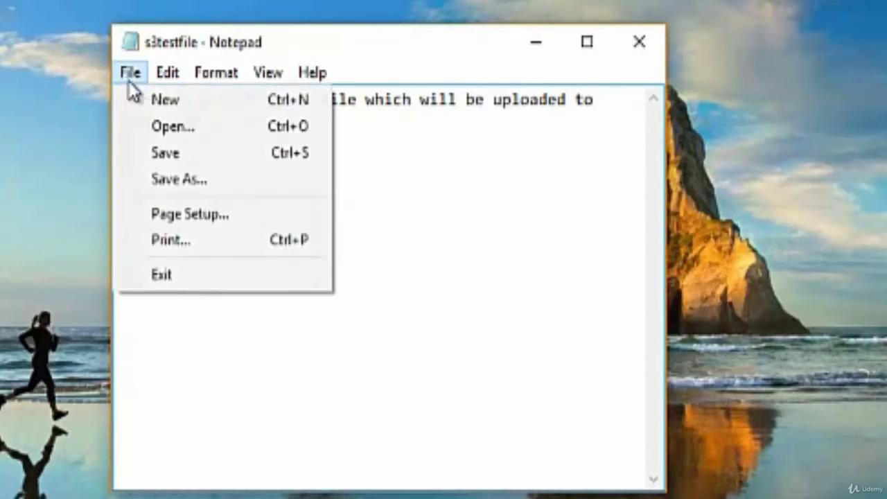
pyautogui.click(167, 153)
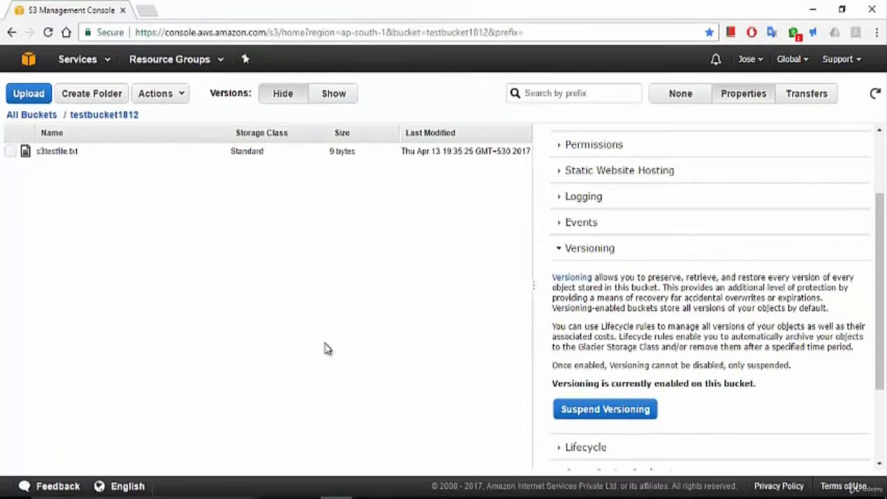
# Step: Return to the S3 console in the browser and upload the edited s3testfile.txt to testbucket1812
pyautogui.click(176, 97)
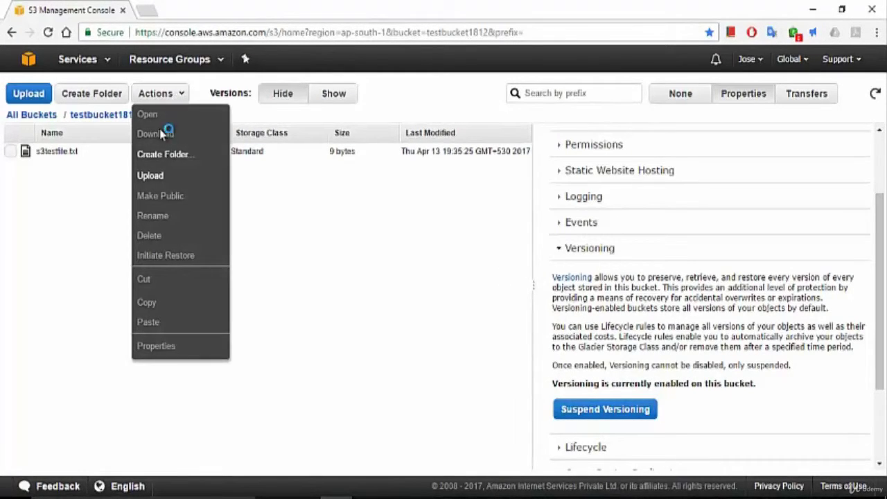
pyautogui.click(150, 176)
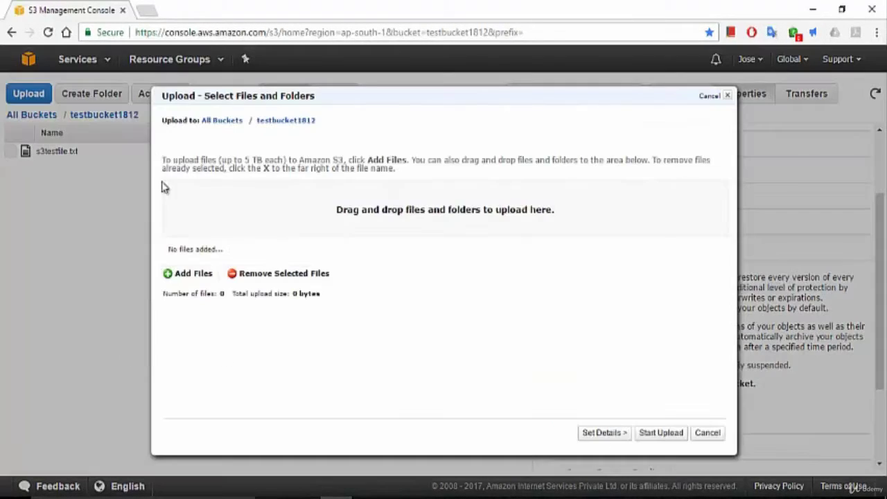
pyautogui.click(189, 275)
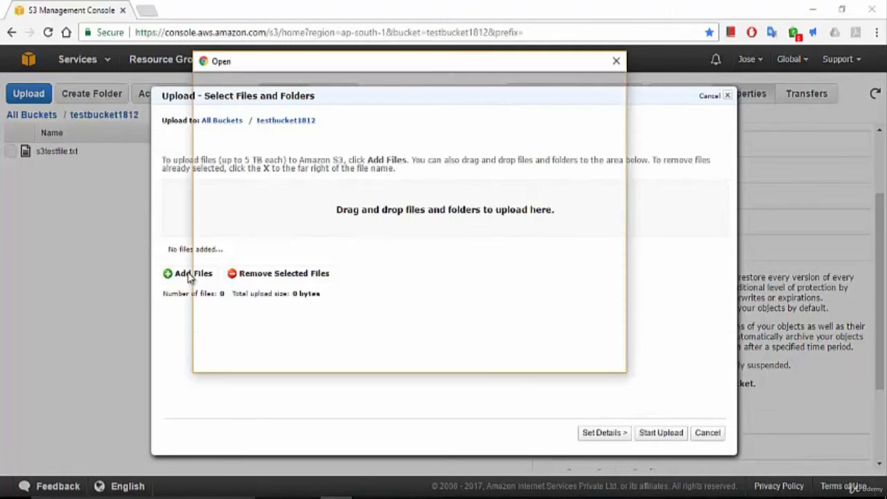
pyautogui.write('s')
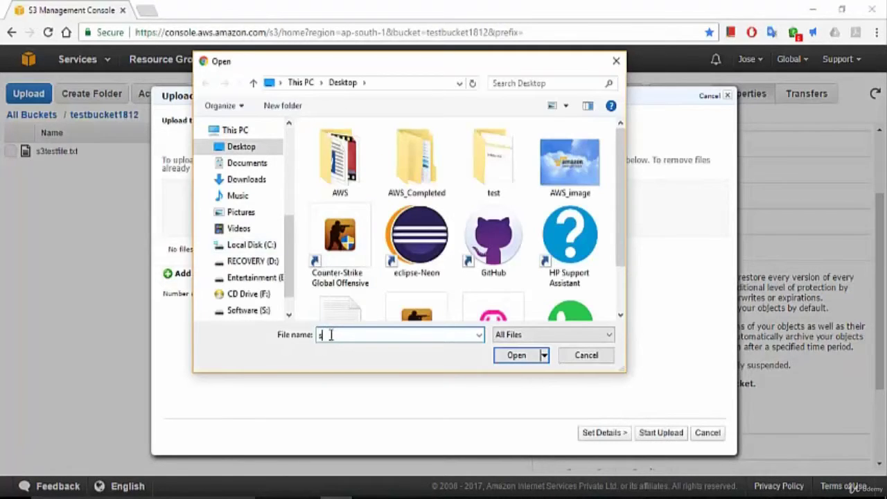
pyautogui.write('3')
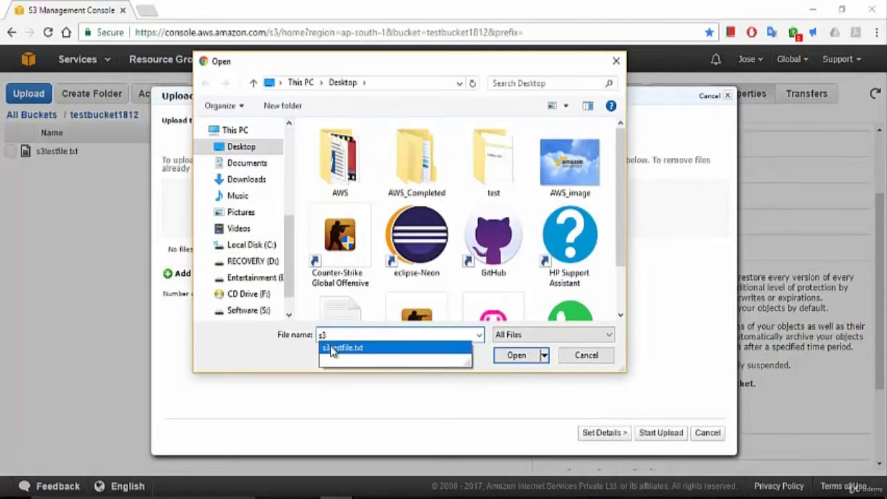
pyautogui.click(333, 348)
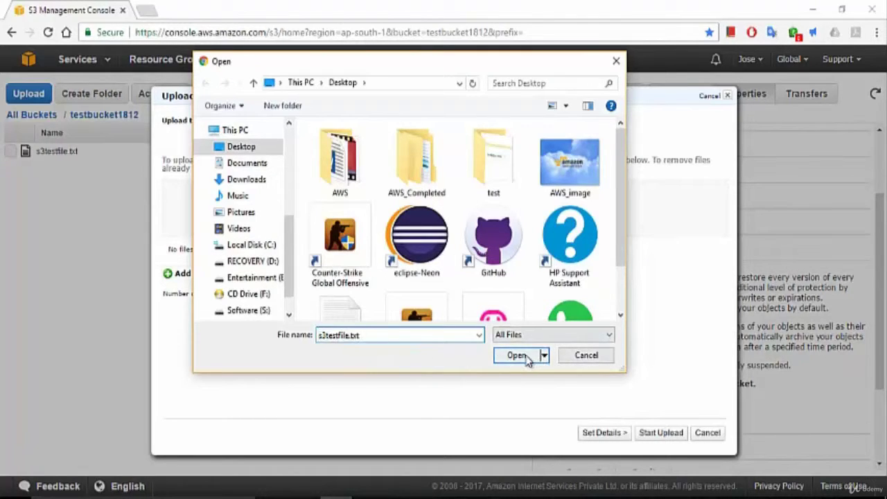
pyautogui.click(534, 356)
pyautogui.click(660, 434)
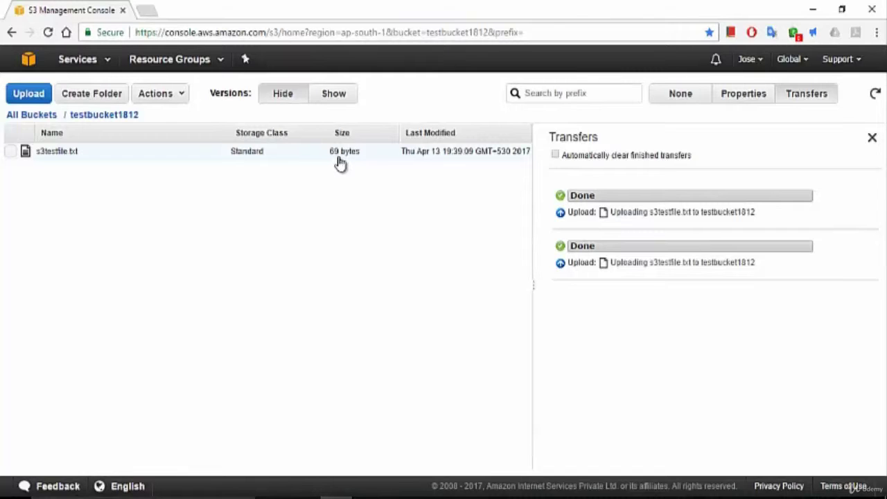
# Step: Show the object versions in testbucket1812 and refresh the list to examine the versions of s3testfile.txt
pyautogui.click(341, 99)
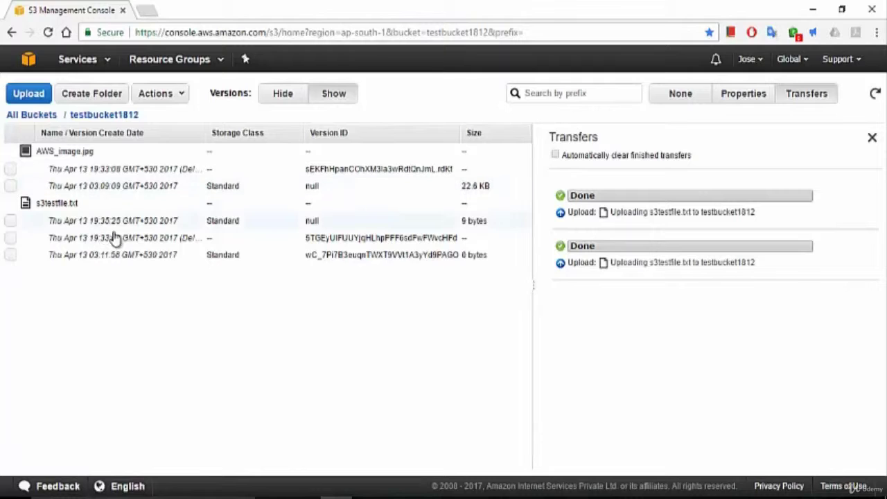
pyautogui.click(875, 98)
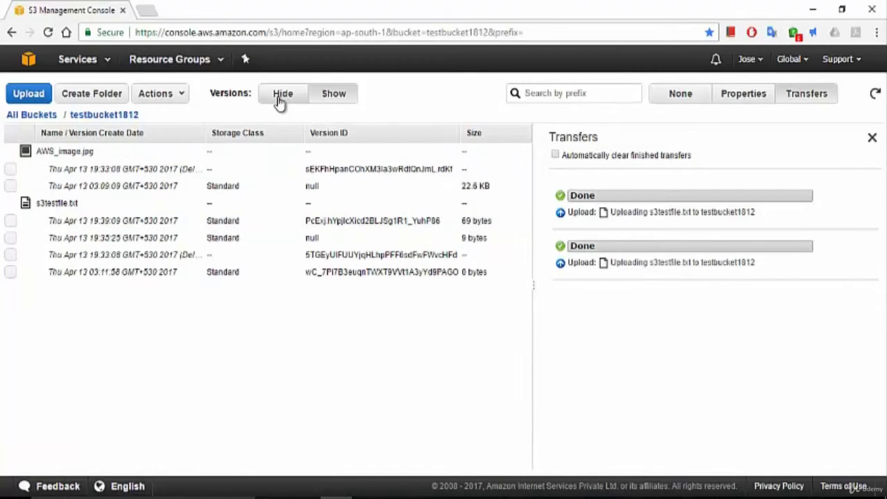
# Step: Hide the object versions in testbucket1812 and delete s3testfile.txt from the bucket, confirming the deletion
pyautogui.doubleClick(89, 116)
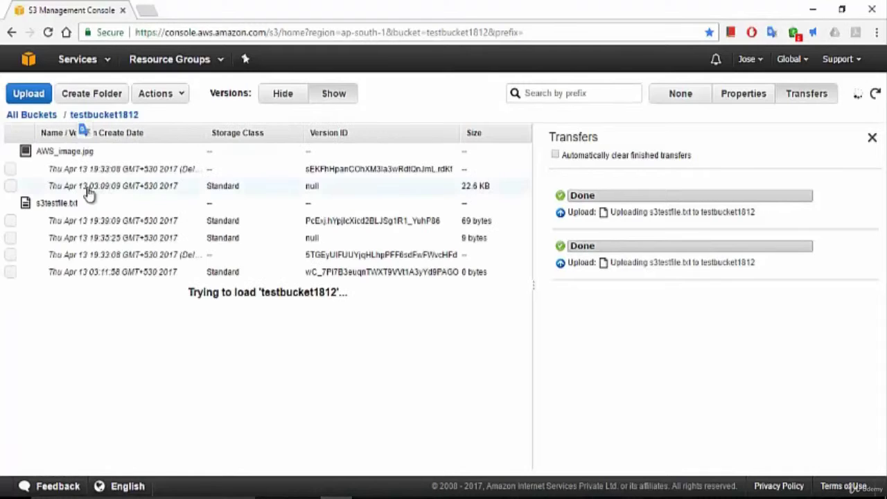
pyautogui.click(285, 99)
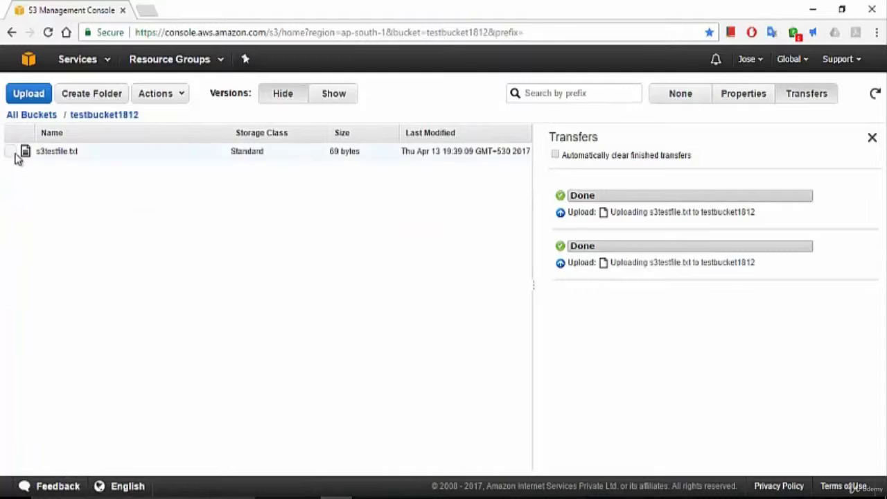
pyautogui.click(177, 97)
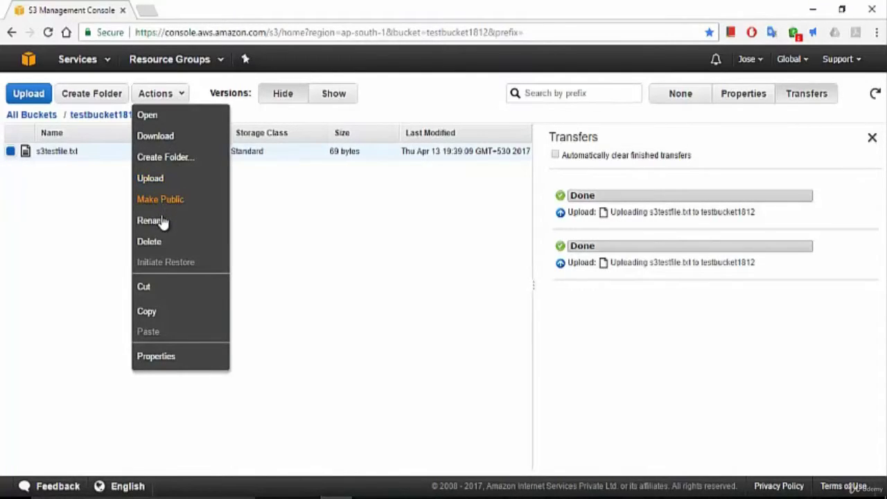
pyautogui.click(156, 242)
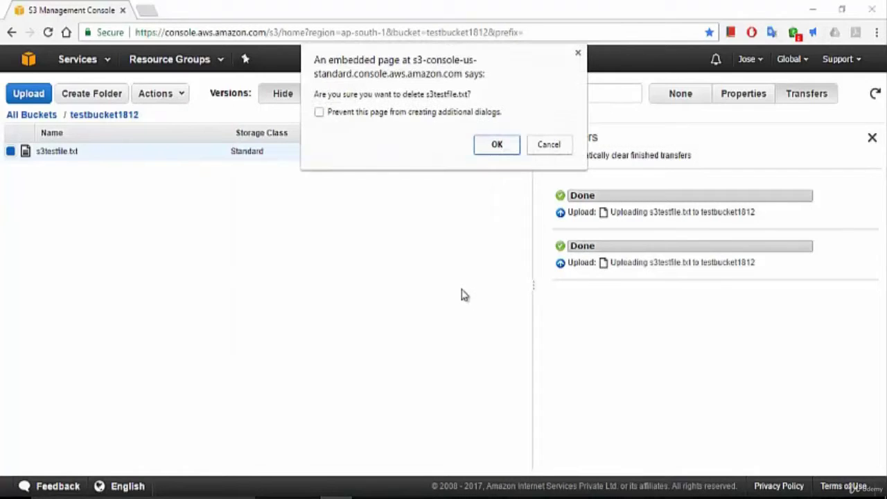
pyautogui.click(497, 145)
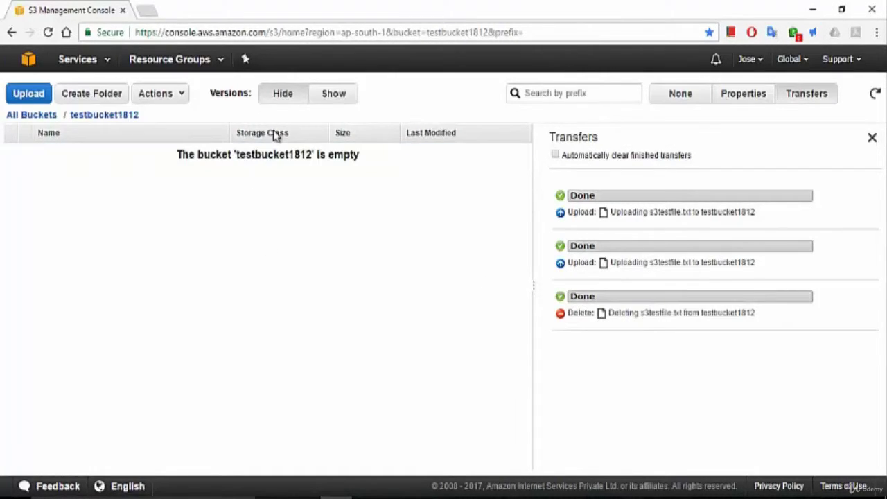
# Step: Show the object versions, close the transfers list to examine the newest s3testfile.txt entry, and hide the versions again
pyautogui.click(333, 97)
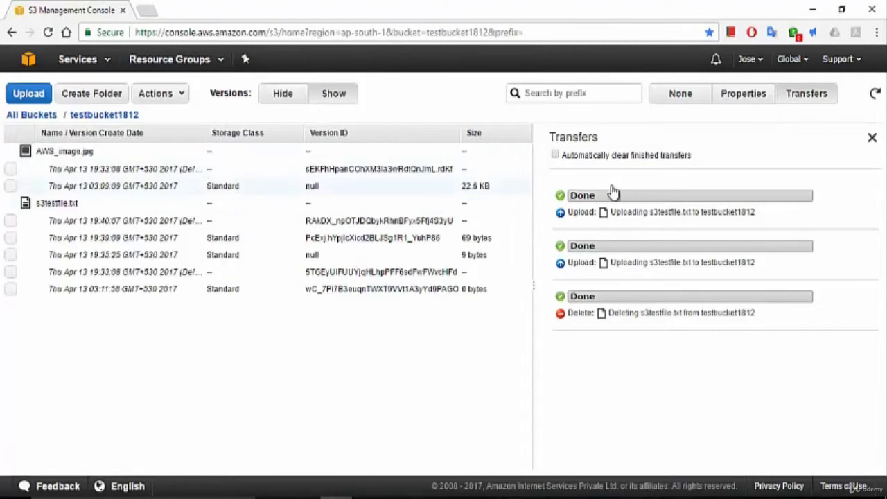
pyautogui.click(873, 138)
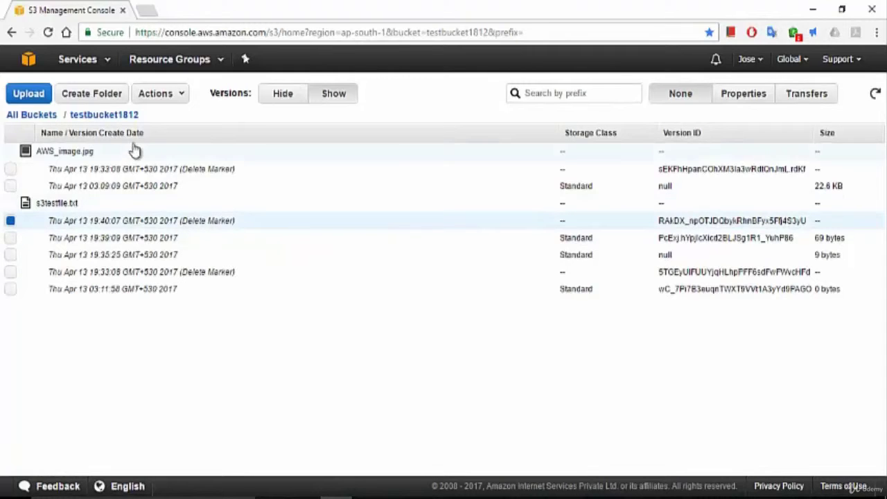
pyautogui.click(11, 221)
pyautogui.click(291, 94)
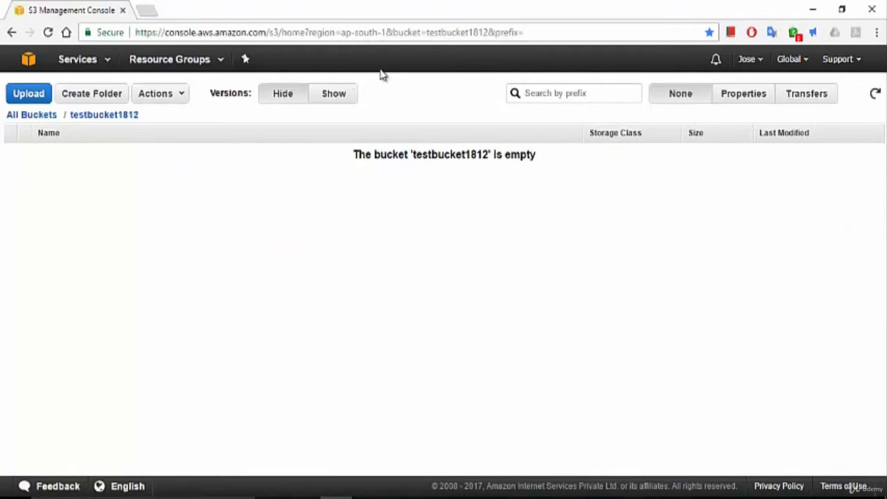
# Step: Show the object versions and permanently delete the 19:40:07 delete marker of s3testfile.txt
pyautogui.click(330, 99)
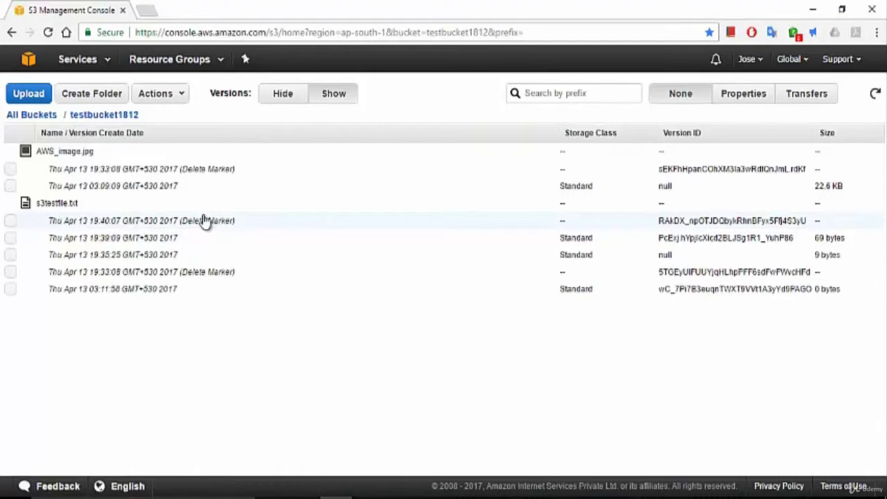
pyautogui.click(10, 220)
pyautogui.click(175, 101)
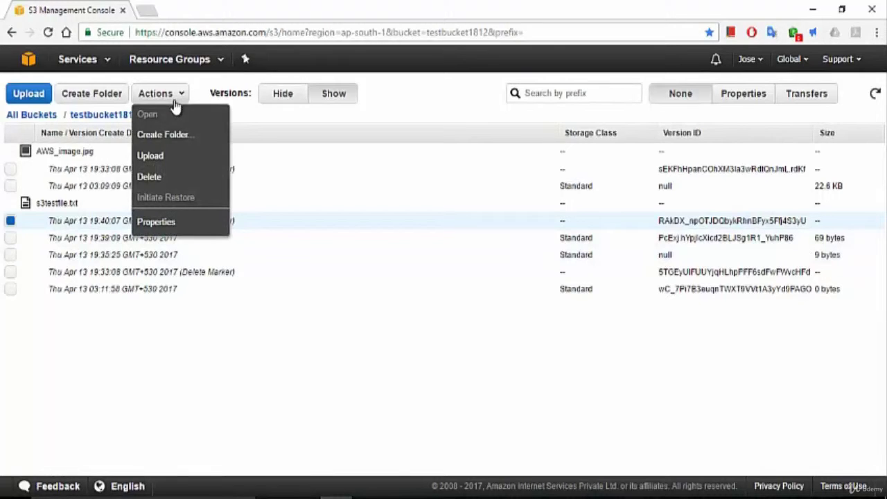
pyautogui.click(149, 178)
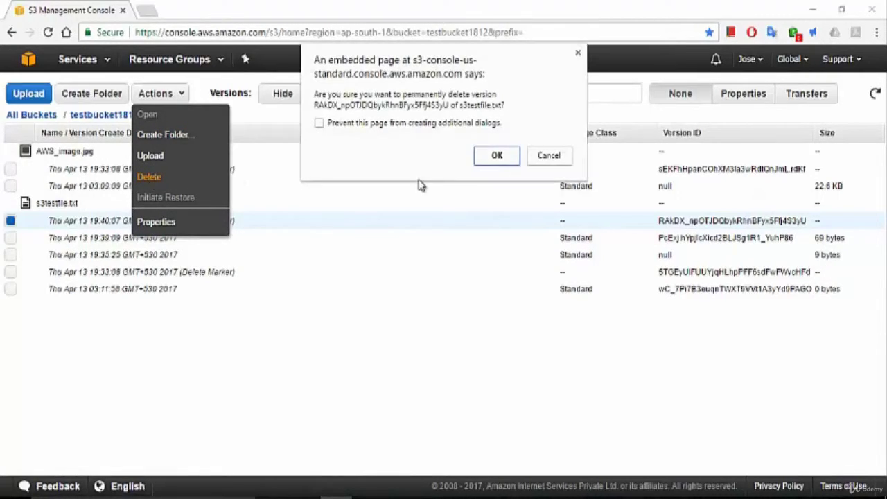
pyautogui.click(497, 155)
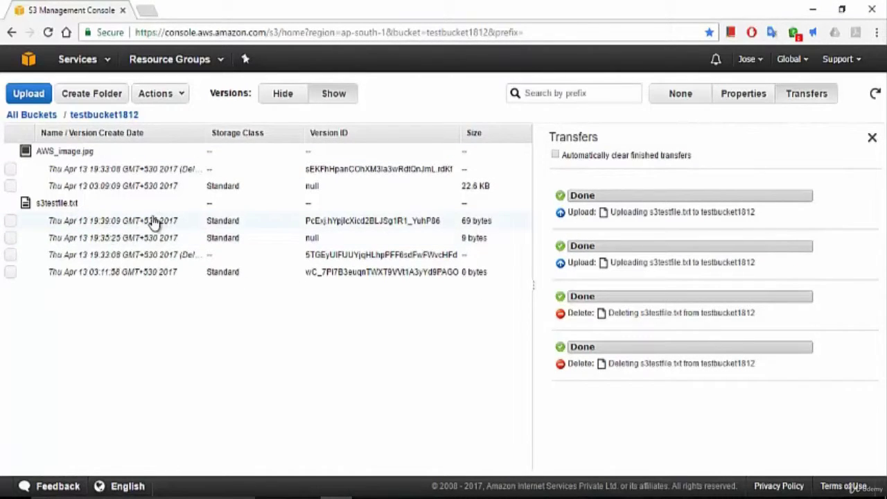
# Step: Check the 19:39:09 version of s3testfile.txt, leave it unselected, and hide the versions to view the bucket's current objects
pyautogui.click(11, 221)
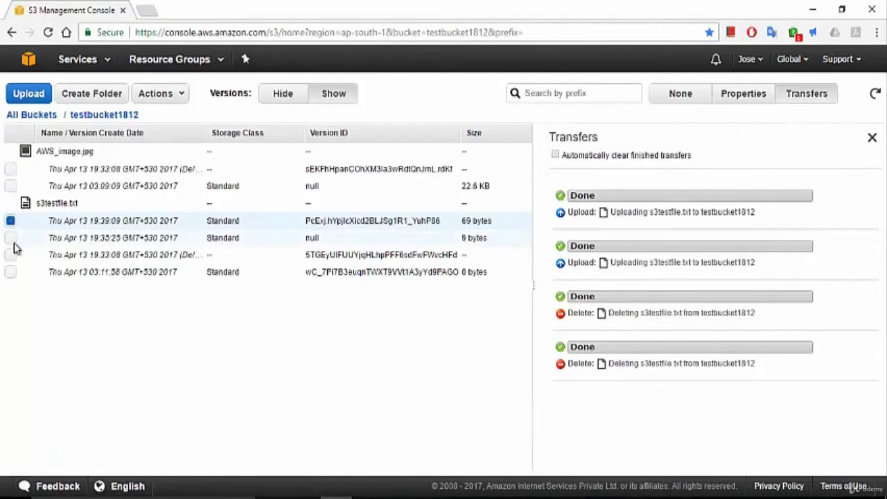
pyautogui.click(10, 221)
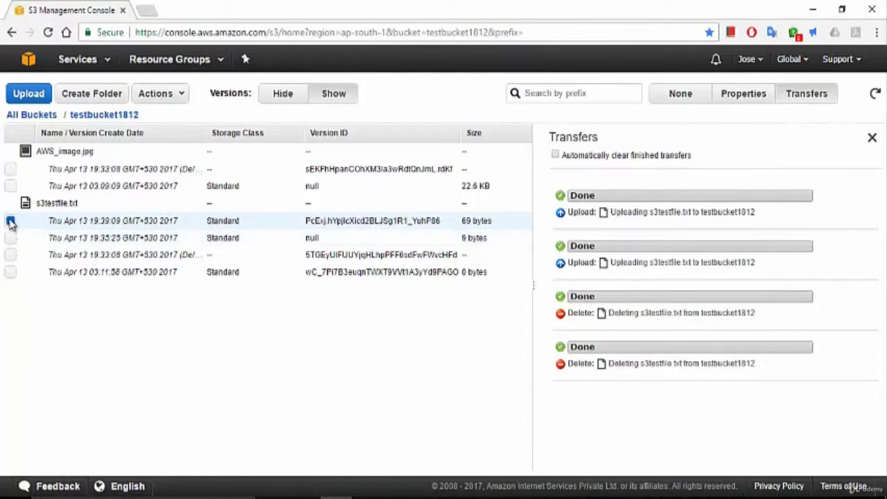
pyautogui.click(285, 96)
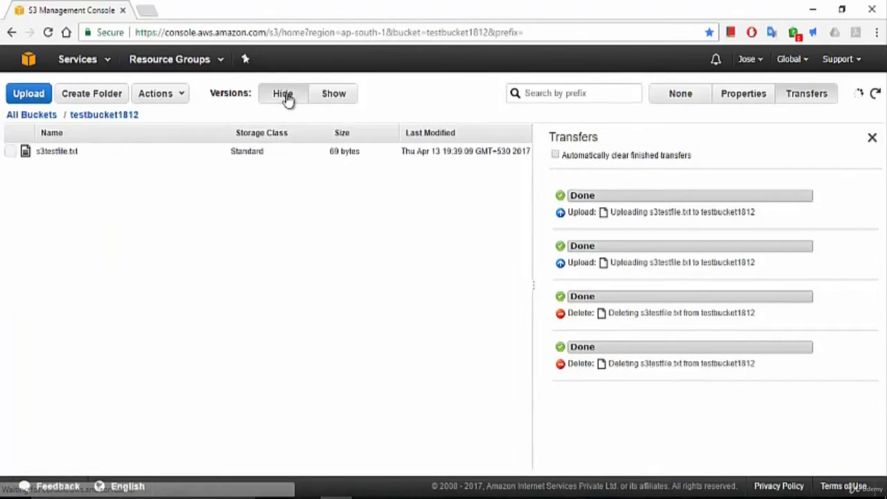